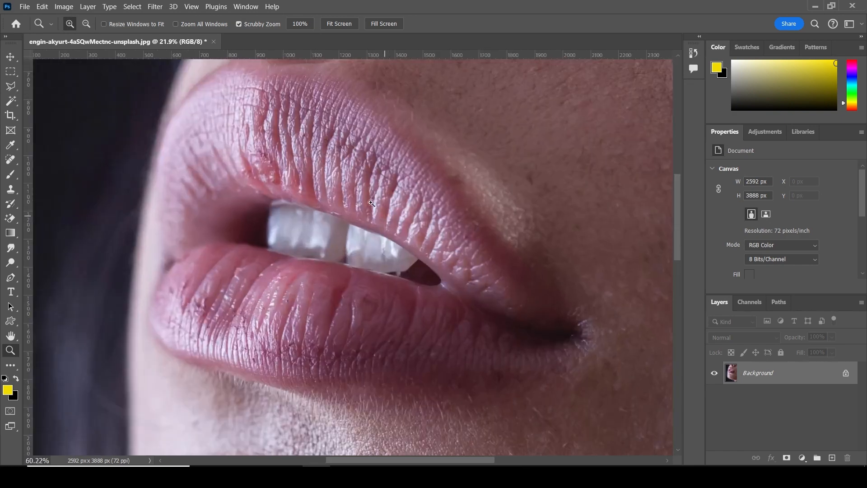
Trace the upper lip's outer edge with a Pen tool path from the left mouth corner to the right corner.
{"action": "left_click_drag", "start_coordinate": [337, 129], "coordinate": [353, 166]}
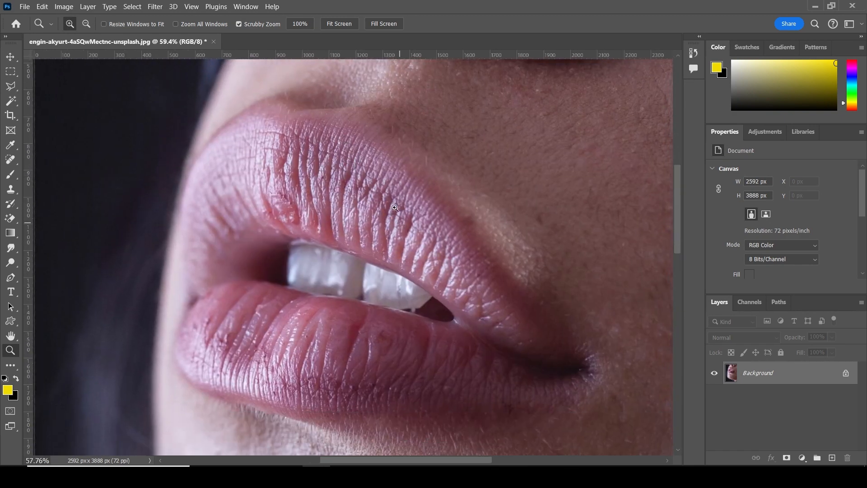
{"action": "left_click_drag", "start_coordinate": [394, 208], "coordinate": [364, 208]}
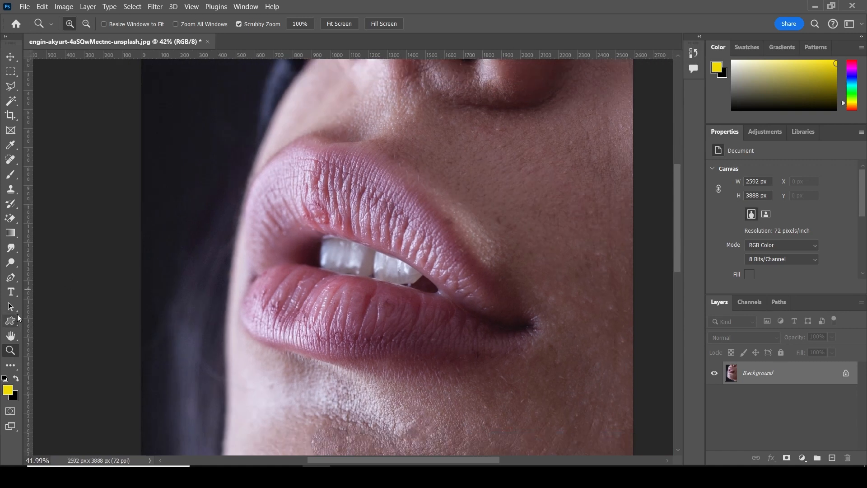
{"action": "left_click", "coordinate": [11, 277]}
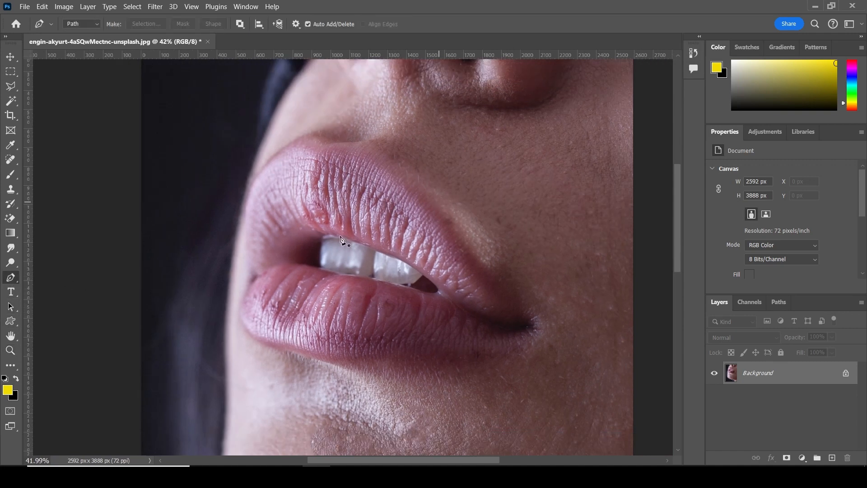
{"action": "left_click", "coordinate": [250, 275]}
{"action": "left_click_drag", "start_coordinate": [309, 144], "coordinate": [405, 114]}
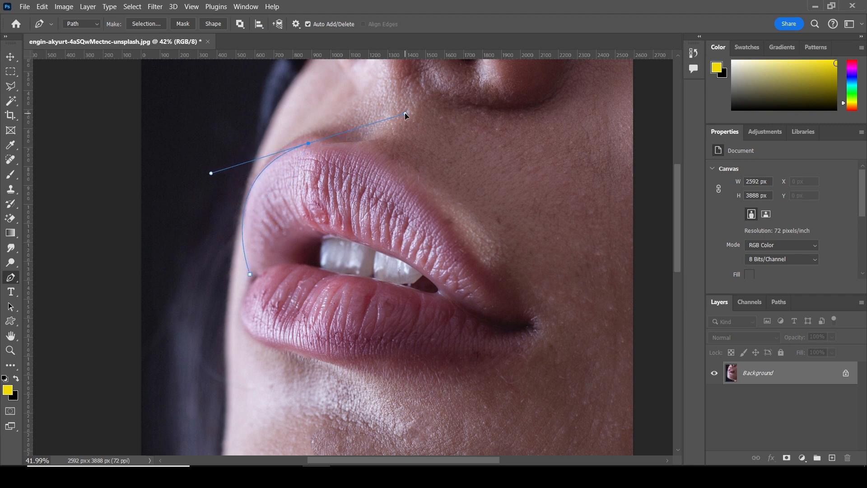
{"action": "left_click_drag", "start_coordinate": [308, 143], "coordinate": [307, 139]}
{"action": "left_click_drag", "start_coordinate": [209, 169], "coordinate": [214, 170]}
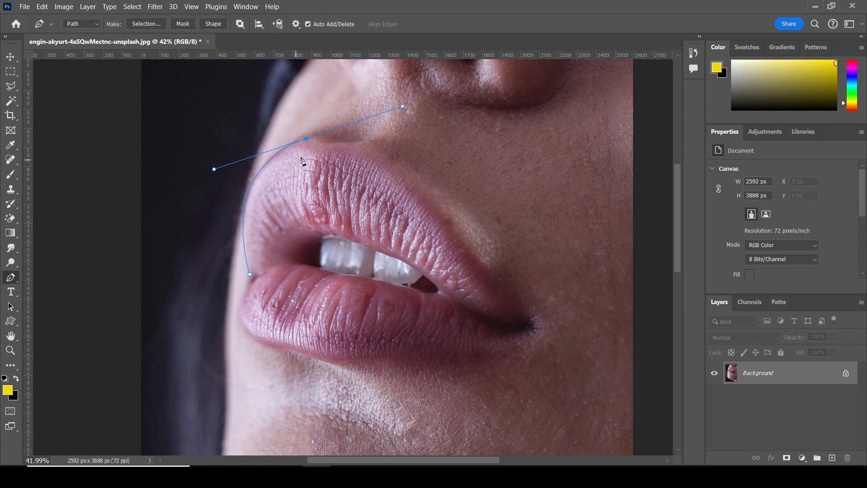
{"action": "left_click_drag", "start_coordinate": [329, 148], "coordinate": [330, 157]}
{"action": "left_click_drag", "start_coordinate": [460, 248], "coordinate": [488, 279]}
{"action": "key", "text": "ctrl+z"}
{"action": "left_click_drag", "start_coordinate": [535, 316], "coordinate": [561, 328]}
Continue the path along the lower lip's outer edge and close it at the starting anchor at the left mouth corner.
{"action": "left_click", "coordinate": [534, 317], "text": "alt"}
{"action": "left_click_drag", "start_coordinate": [496, 361], "coordinate": [445, 373]}
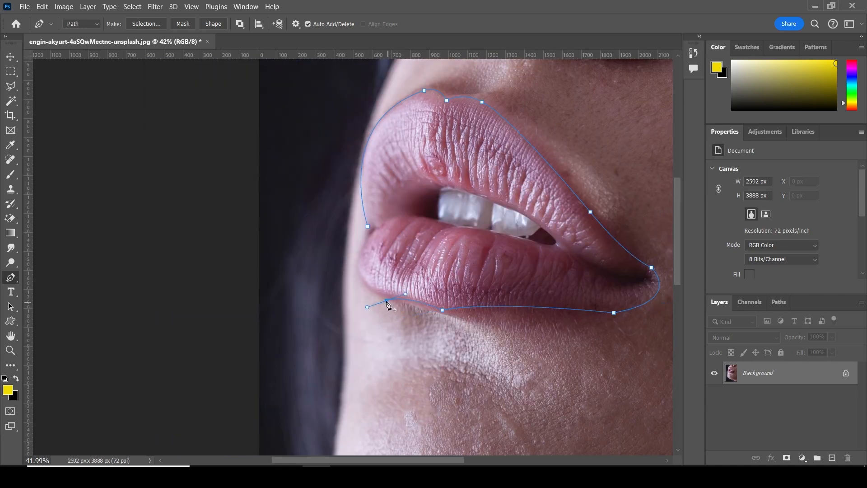
{"action": "left_click", "coordinate": [367, 227]}
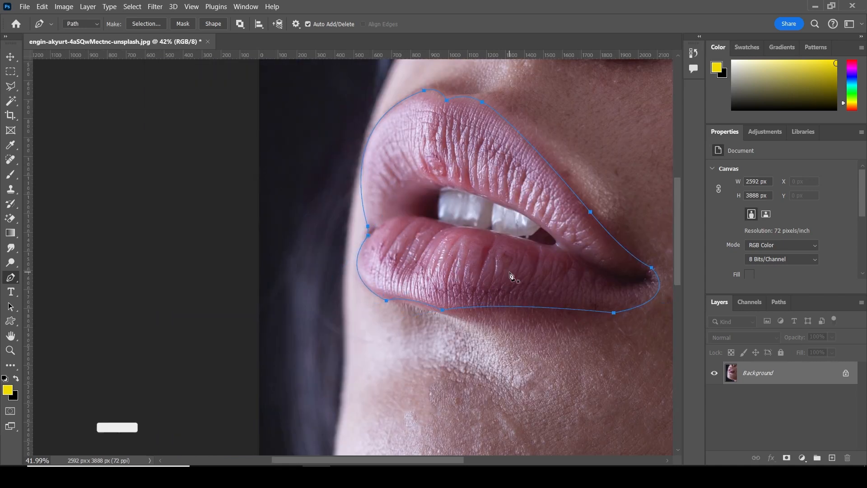
Convert the closed lip path into a selection and feather it by 8 pixels.
{"action": "key", "text": "ctrl+Return"}
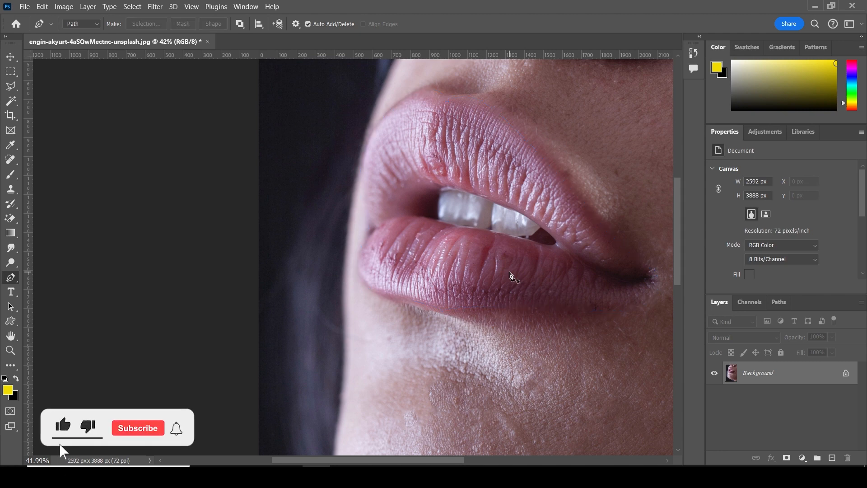
{"action": "left_click_drag", "start_coordinate": [494, 177], "coordinate": [418, 236]}
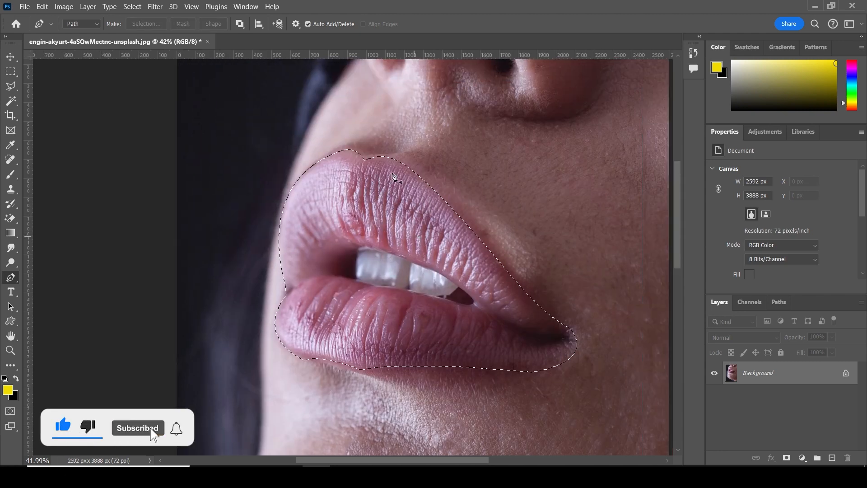
{"action": "left_click", "coordinate": [155, 7]}
{"action": "mouse_move", "coordinate": [133, 7]}
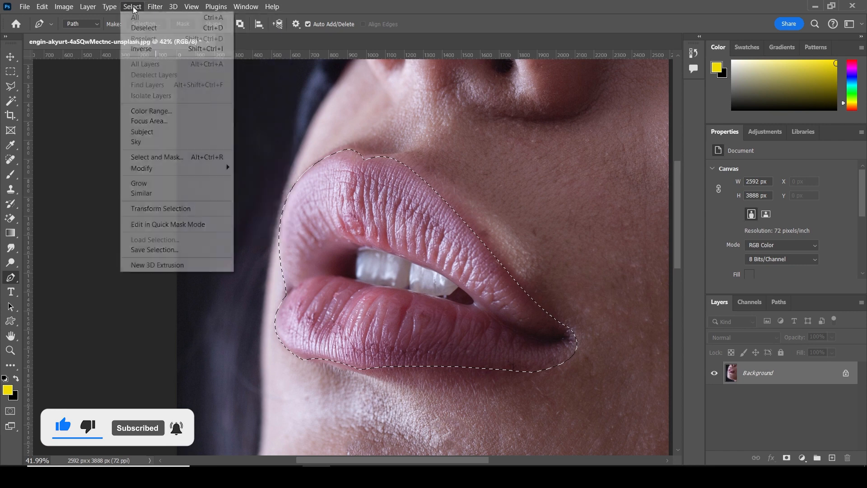
{"action": "mouse_move", "coordinate": [181, 168]}
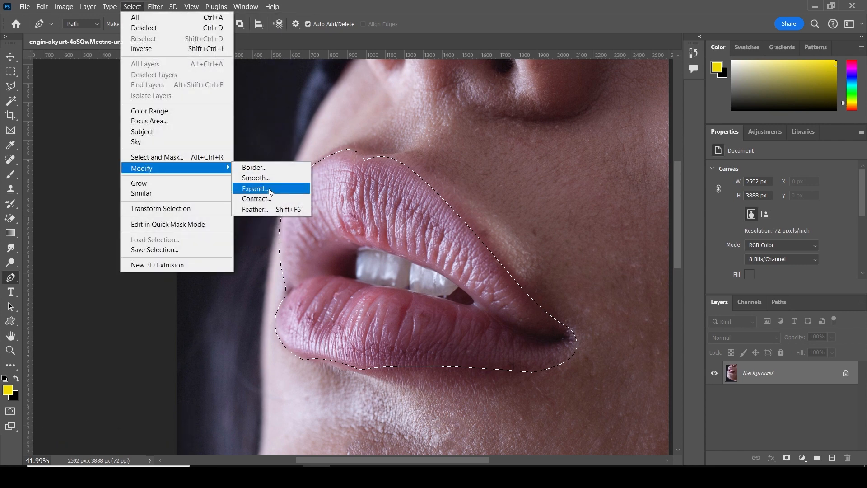
{"action": "left_click", "coordinate": [262, 208]}
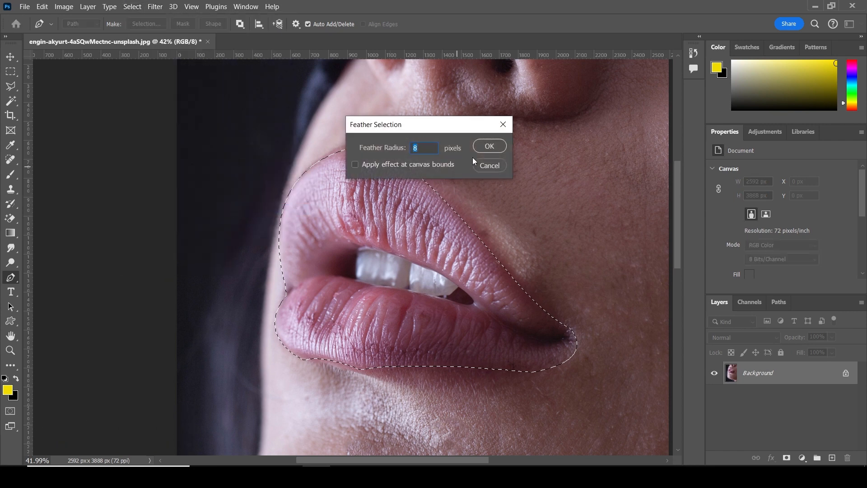
{"action": "left_click", "coordinate": [490, 145]}
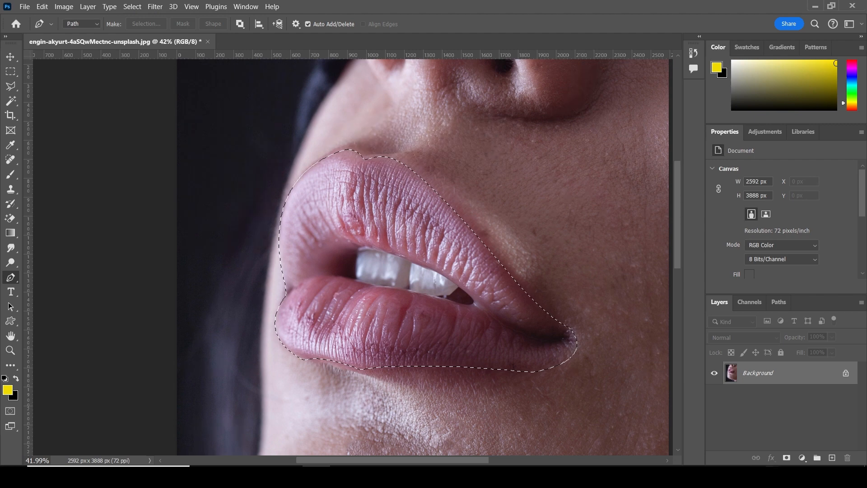
Add a Solid Color fill layer in pure red (#ff0000) from the lip selection and set its blend mode to Multiply.
{"action": "left_click", "coordinate": [803, 458]}
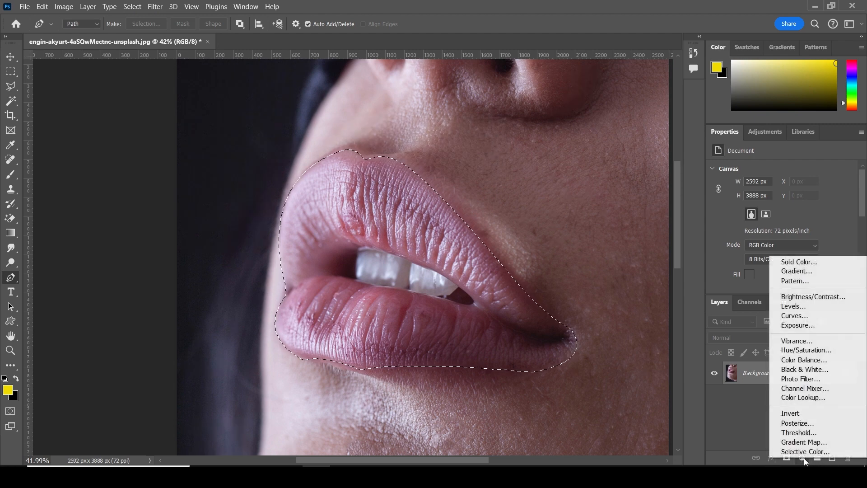
{"action": "left_click", "coordinate": [808, 262]}
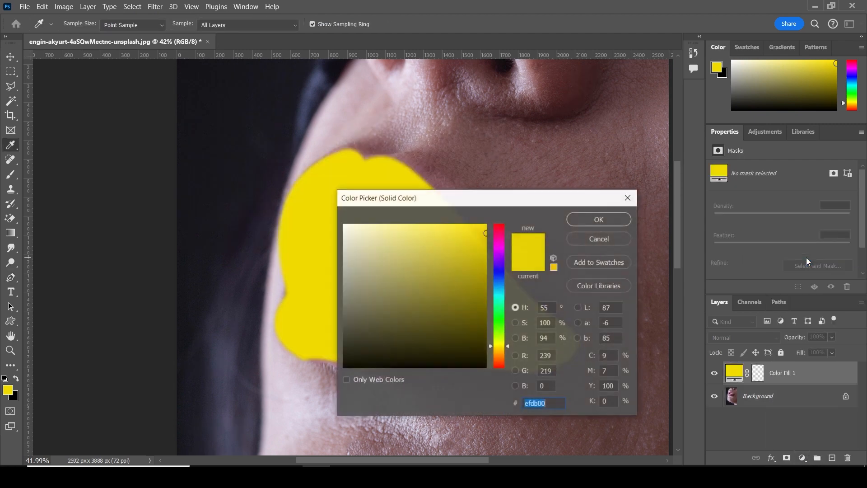
{"action": "left_click_drag", "start_coordinate": [500, 229], "coordinate": [506, 205]}
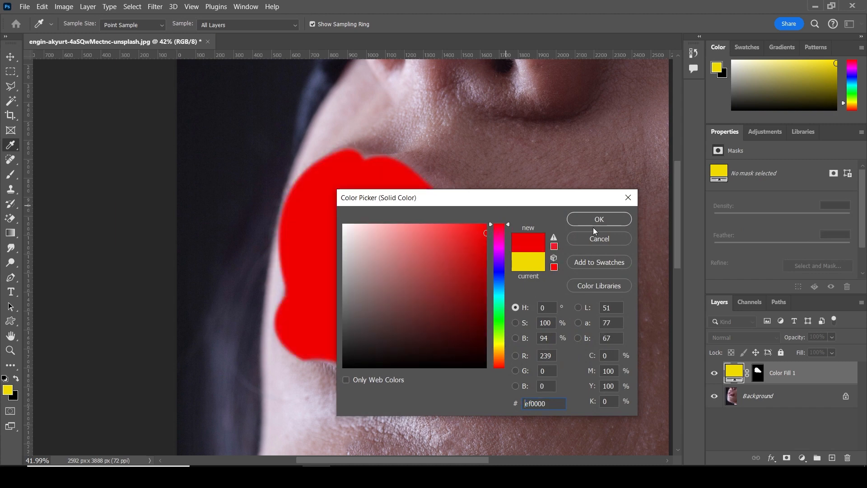
{"action": "left_click", "coordinate": [582, 216]}
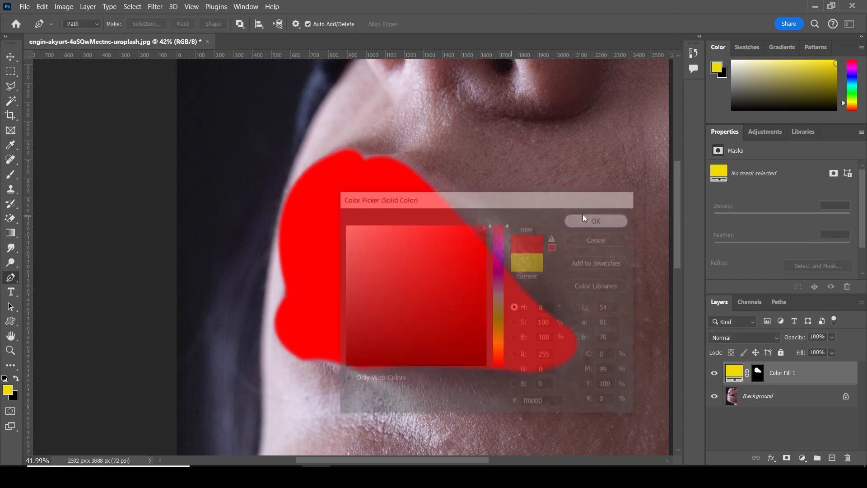
{"action": "left_click", "coordinate": [766, 342]}
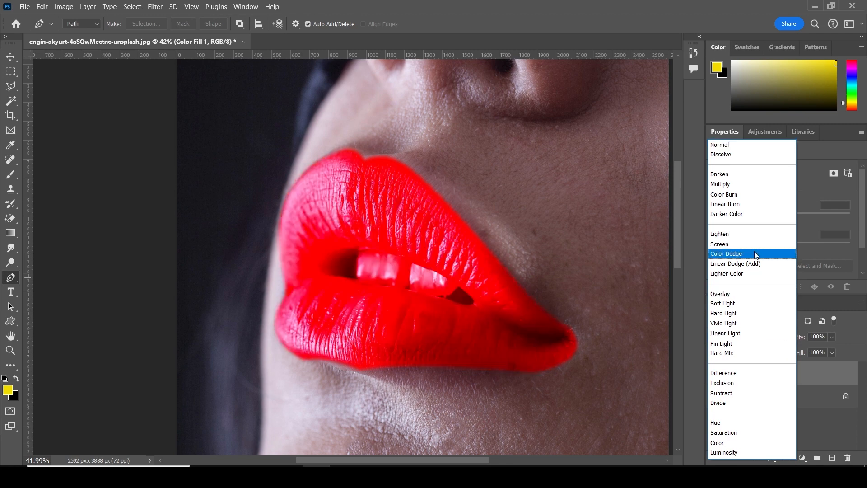
{"action": "left_click", "coordinate": [732, 185]}
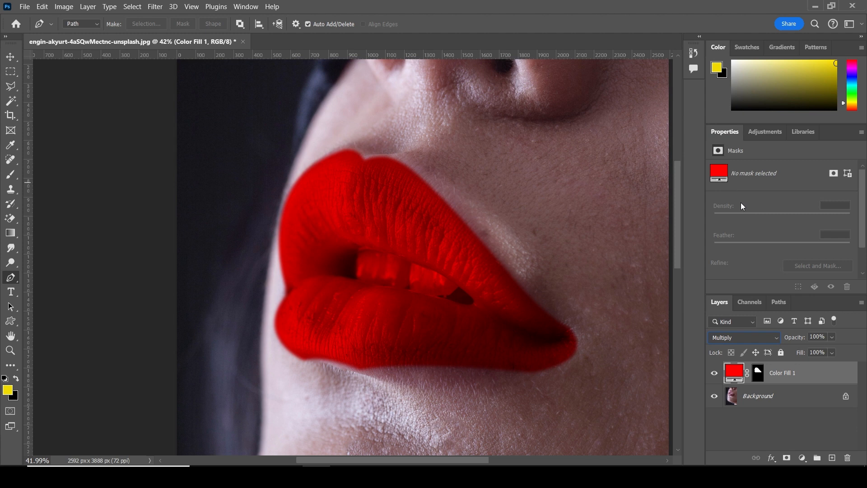
Brush black on the red fill's mask over the teeth and mouth opening, and touch up the upper lip's inner edge in white.
{"action": "left_click", "coordinate": [758, 371]}
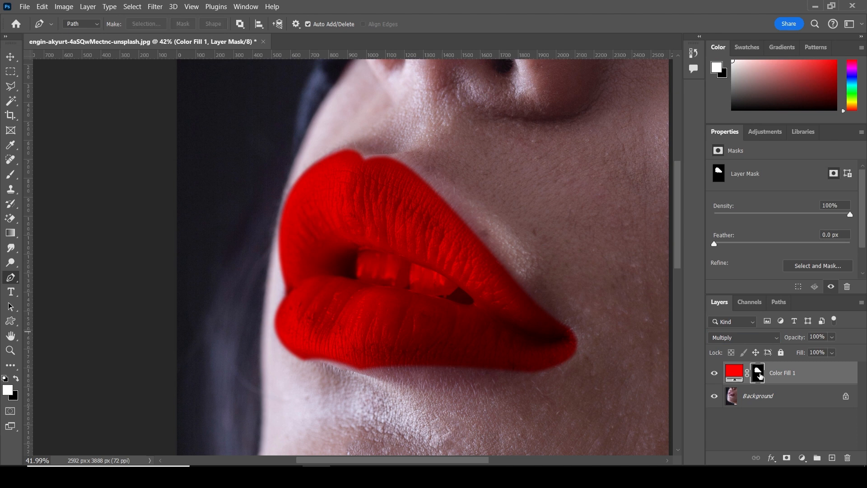
{"action": "left_click", "coordinate": [11, 175]}
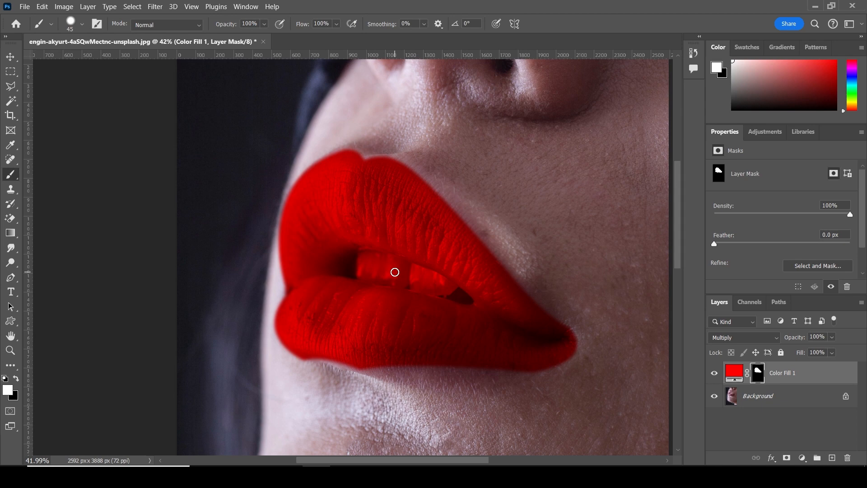
{"action": "left_click", "coordinate": [18, 381]}
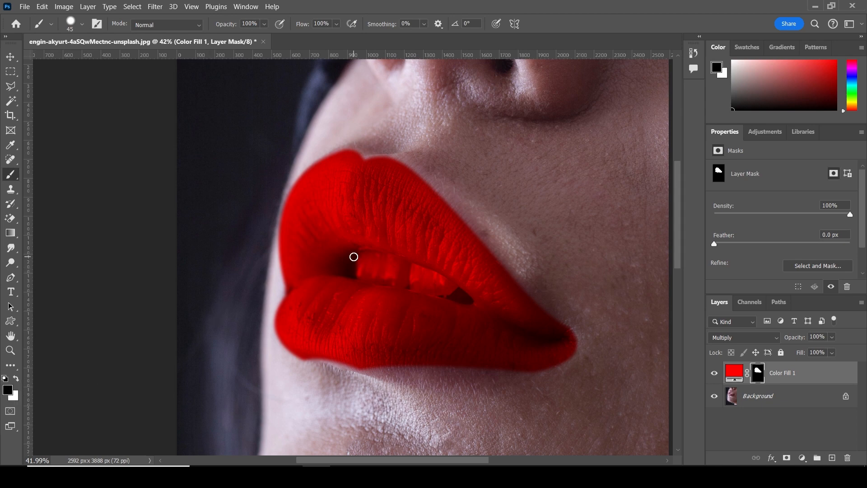
{"action": "key", "text": "z"}
{"action": "mouse_move", "coordinate": [380, 254]}
{"action": "left_mouse_down"}
{"action": "mouse_move", "coordinate": [433, 301]}
{"action": "mouse_move", "coordinate": [424, 286]}
{"action": "left_mouse_up"}
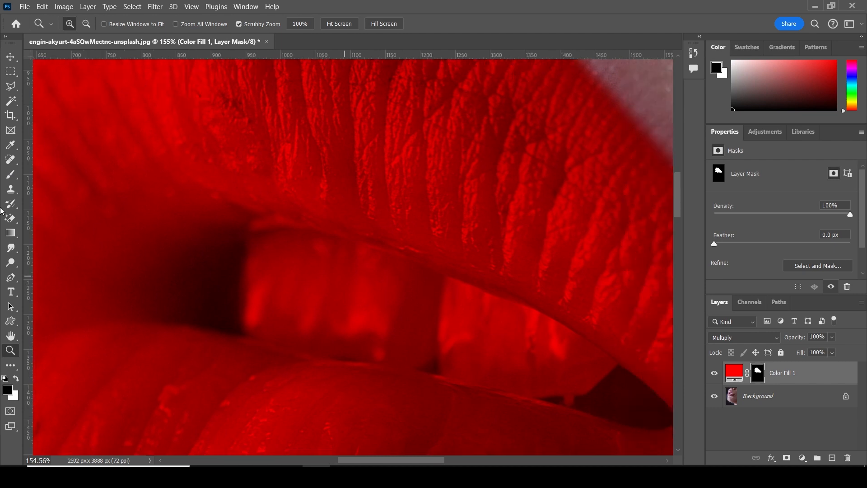
{"action": "left_click", "coordinate": [10, 176]}
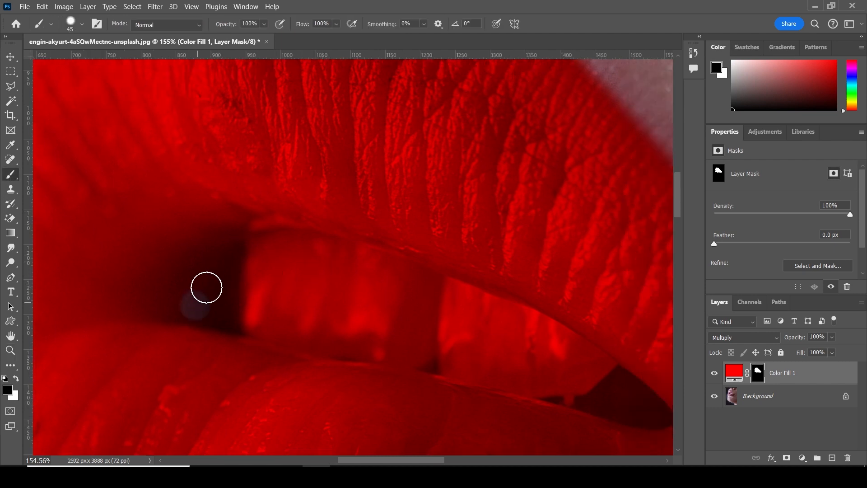
{"action": "mouse_move", "coordinate": [207, 287]}
{"action": "left_mouse_down"}
{"action": "mouse_move", "coordinate": [255, 250]}
{"action": "mouse_move", "coordinate": [312, 248]}
{"action": "mouse_move", "coordinate": [406, 273]}
{"action": "mouse_move", "coordinate": [573, 345]}
{"action": "mouse_move", "coordinate": [643, 403]}
{"action": "mouse_move", "coordinate": [212, 312]}
{"action": "mouse_move", "coordinate": [456, 339]}
{"action": "mouse_move", "coordinate": [401, 294]}
{"action": "mouse_move", "coordinate": [449, 363]}
{"action": "mouse_move", "coordinate": [446, 355]}
{"action": "mouse_move", "coordinate": [646, 409]}
{"action": "left_mouse_up"}
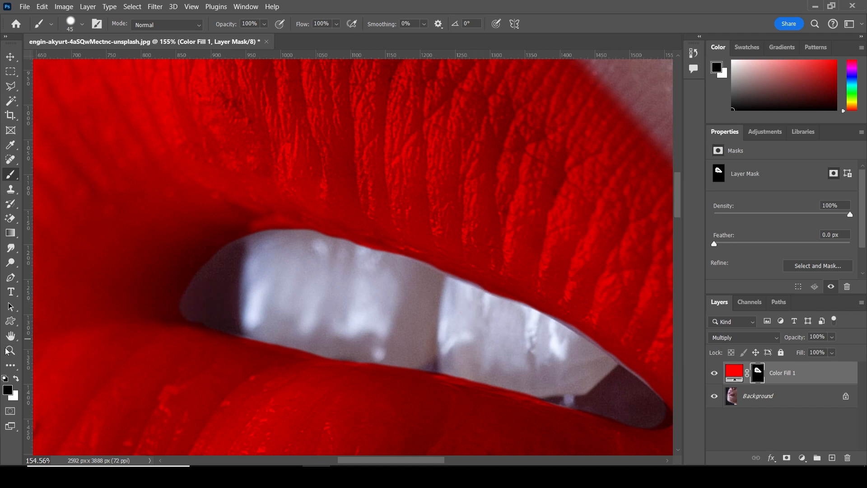
{"action": "left_click", "coordinate": [18, 380]}
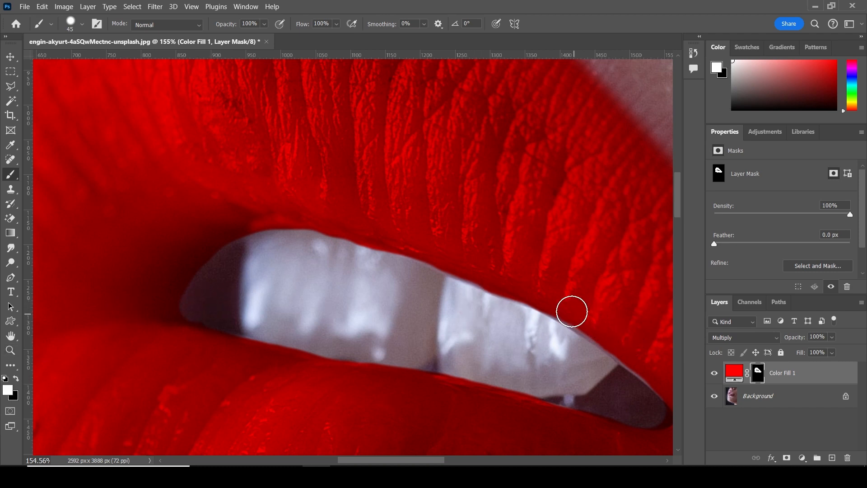
{"action": "left_click_drag", "start_coordinate": [578, 315], "coordinate": [638, 355]}
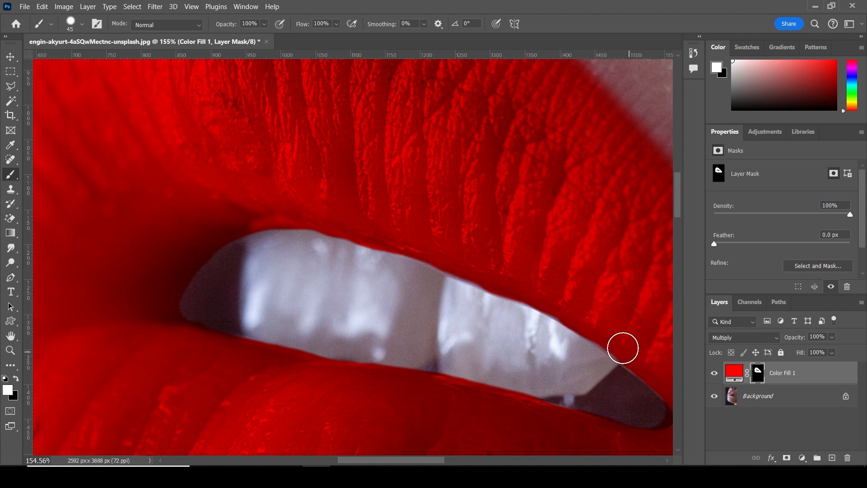
In the Color Fill 1 layer's Blending Options, split the Underlying Layer white Blend If slider to 111 / 226.
{"action": "key", "text": "z"}
{"action": "right_click", "coordinate": [367, 286]}
{"action": "left_click", "coordinate": [388, 290]}
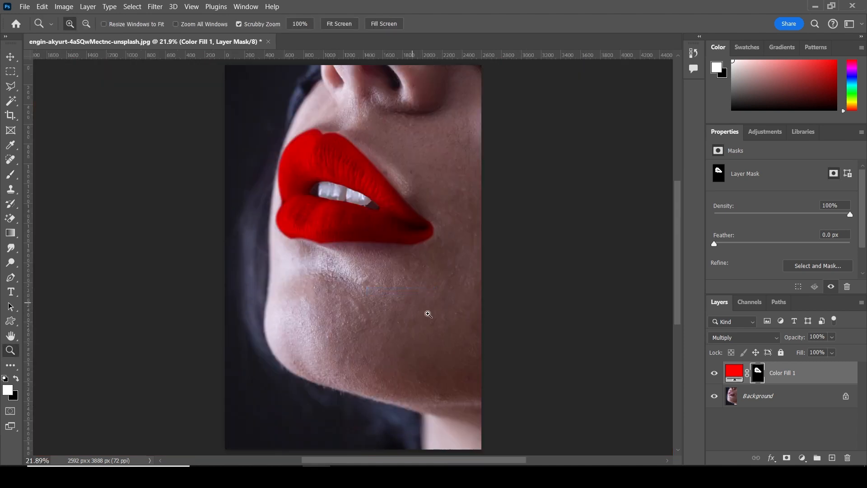
{"action": "left_click", "coordinate": [817, 371]}
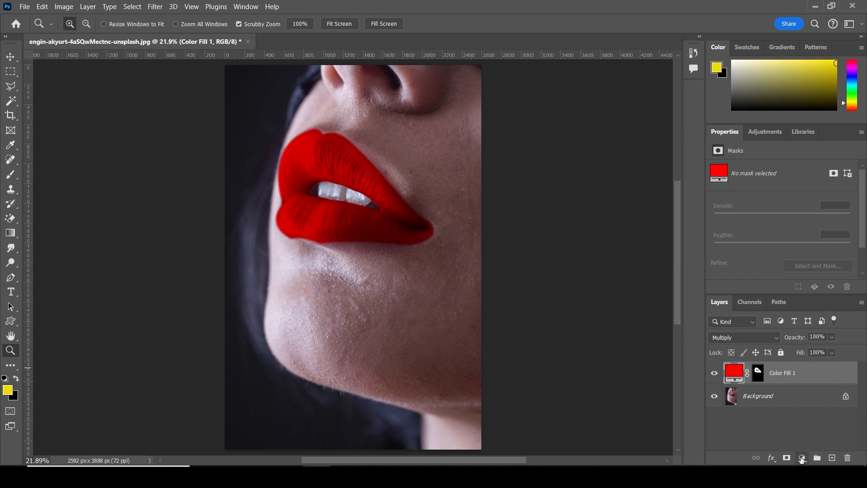
{"action": "left_click", "coordinate": [771, 458]}
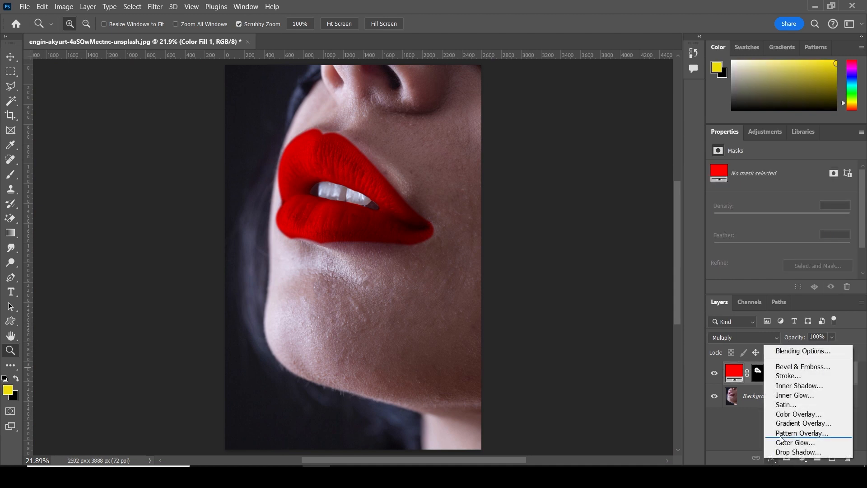
{"action": "left_click", "coordinate": [793, 348]}
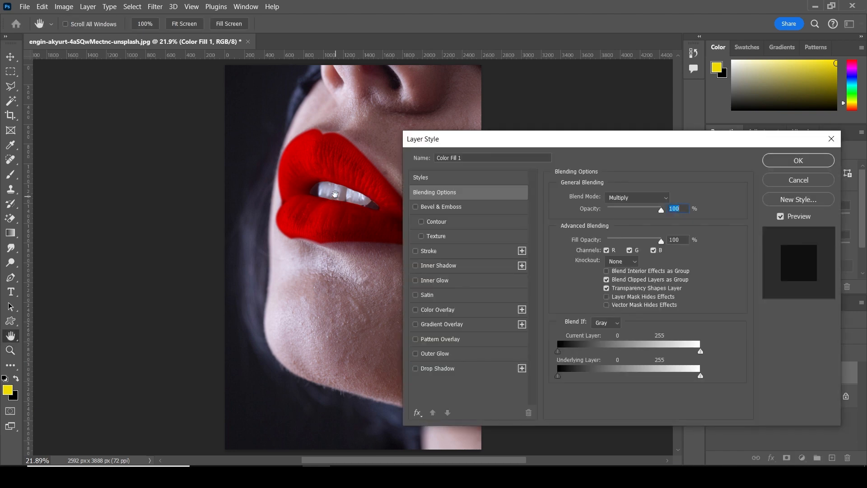
{"action": "left_click", "coordinate": [335, 191], "text": "ctrl"}
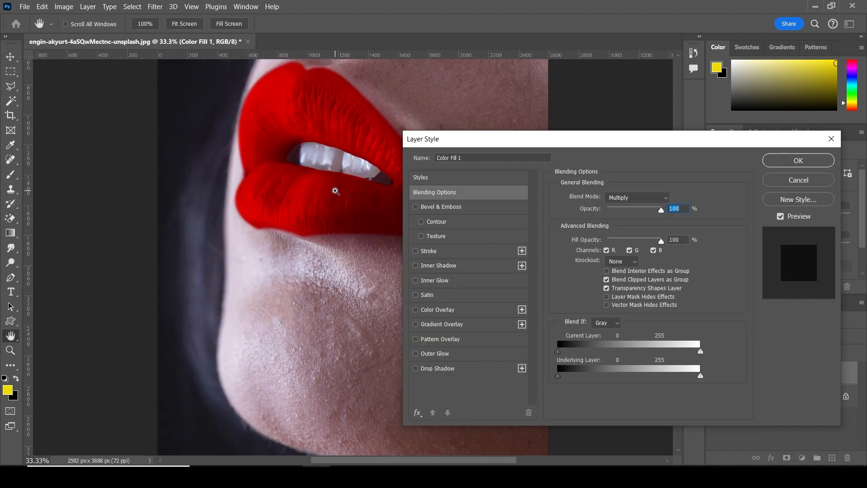
{"action": "left_click_drag", "start_coordinate": [334, 190], "coordinate": [226, 281]}
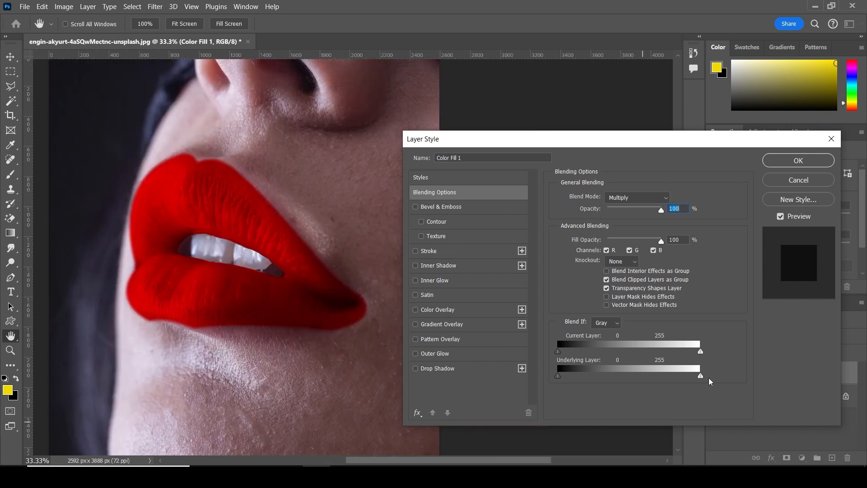
{"action": "left_click_drag", "start_coordinate": [683, 379], "coordinate": [622, 378]}
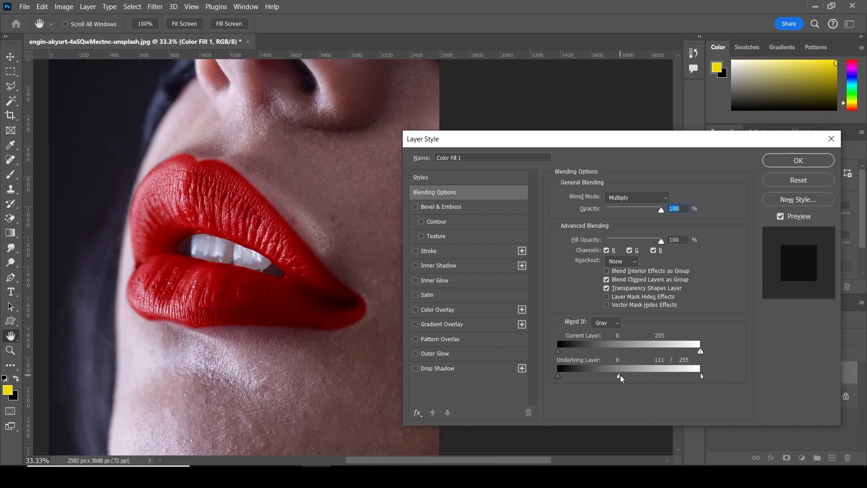
{"action": "left_click_drag", "start_coordinate": [703, 380], "coordinate": [686, 380]}
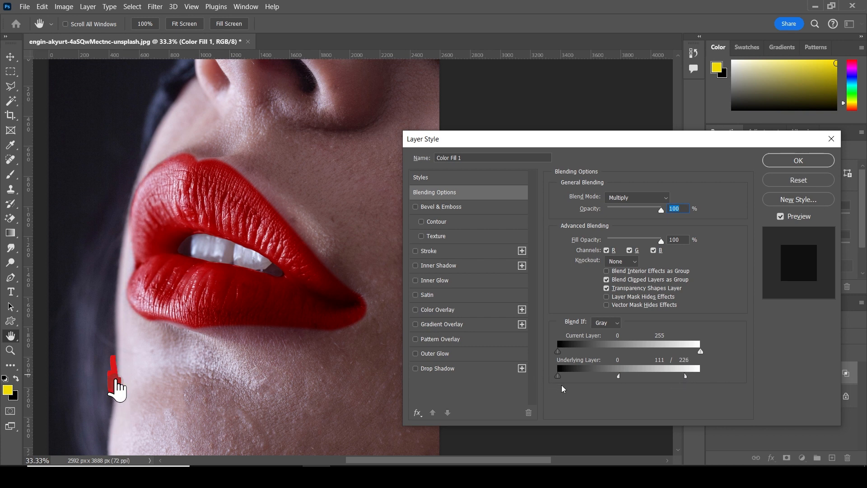
Split the Underlying Layer black Blend If slider to 0 / 53 and the Current Layer white slider to 163 / 255, and apply the layer style.
{"action": "left_click_drag", "start_coordinate": [559, 376], "coordinate": [589, 379]}
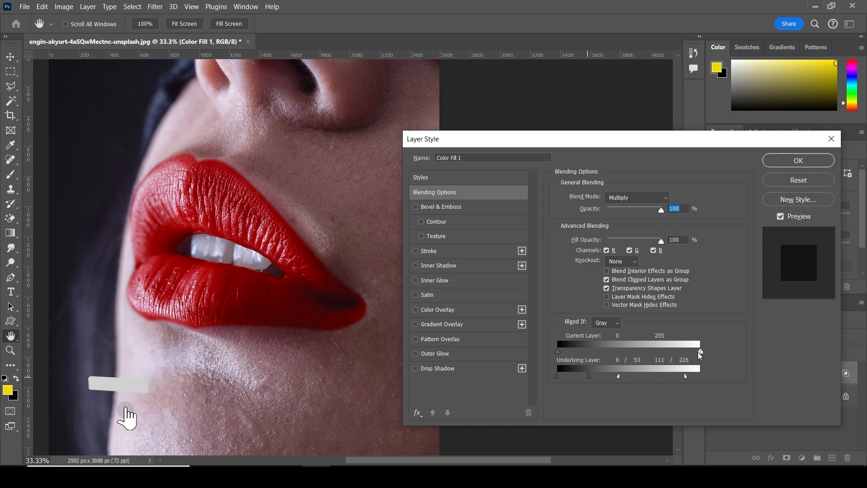
{"action": "left_click_drag", "start_coordinate": [701, 355], "coordinate": [649, 354]}
{"action": "key", "text": "alt"}
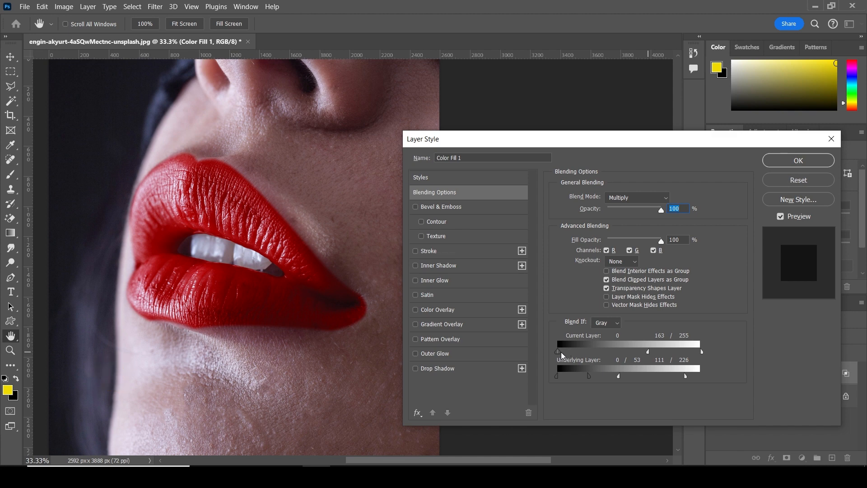
{"action": "mouse_move", "coordinate": [618, 354]}
{"action": "left_mouse_down"}
{"action": "mouse_move", "coordinate": [610, 351]}
{"action": "mouse_move", "coordinate": [628, 352]}
{"action": "mouse_move", "coordinate": [583, 352]}
{"action": "mouse_move", "coordinate": [617, 352]}
{"action": "mouse_move", "coordinate": [606, 357]}
{"action": "left_mouse_up"}
{"action": "left_click", "coordinate": [802, 160]}
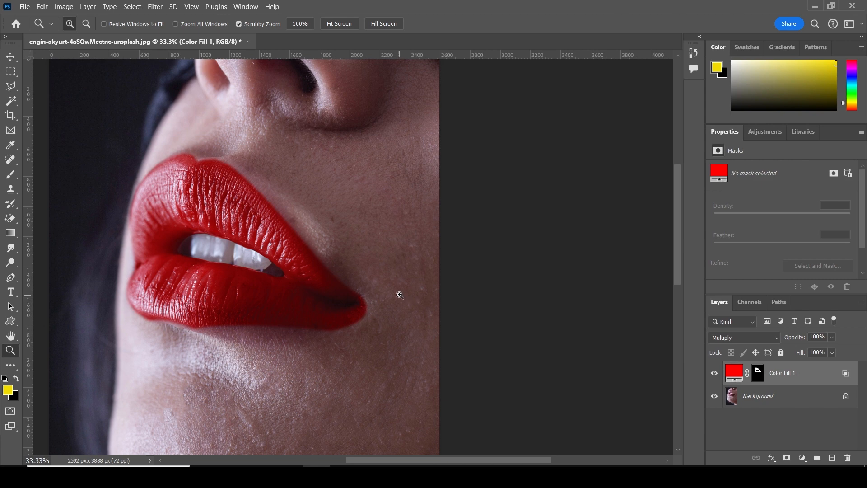
Compare the portrait with and without the Color Fill 1 layer, and inspect the lip texture and edges up close.
{"action": "right_click", "coordinate": [347, 284]}
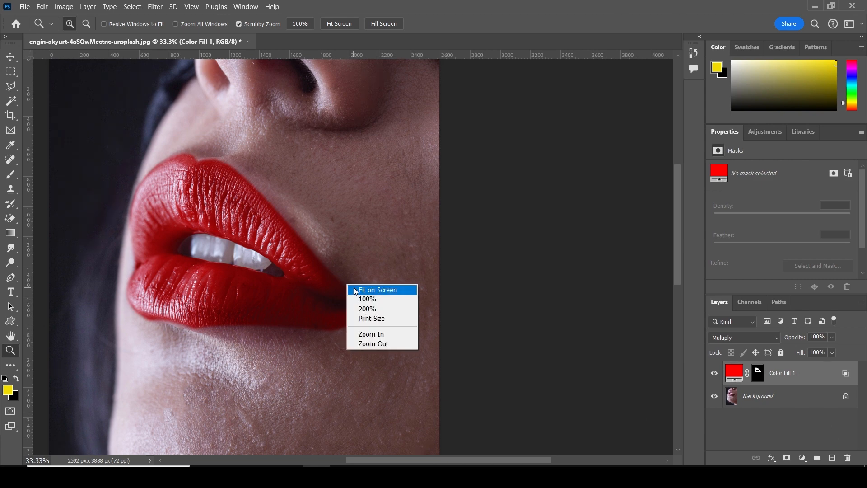
{"action": "left_click", "coordinate": [357, 287]}
{"action": "left_click_drag", "start_coordinate": [347, 162], "coordinate": [401, 225]}
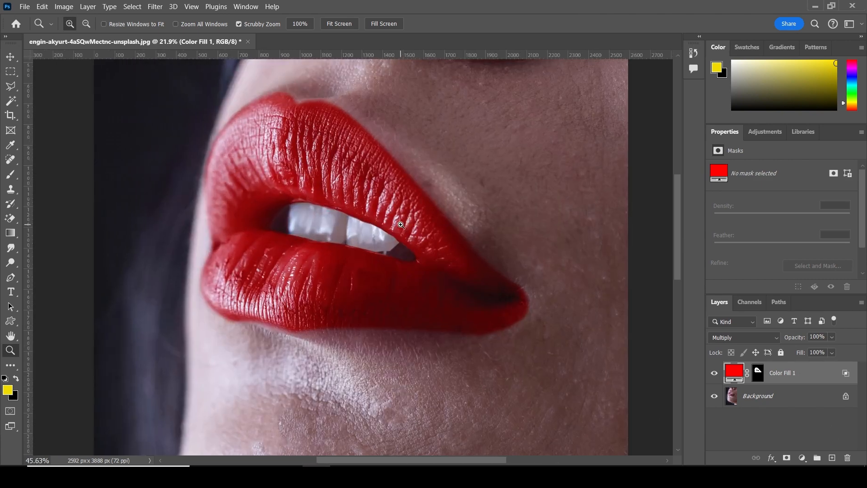
{"action": "left_click", "coordinate": [714, 373]}
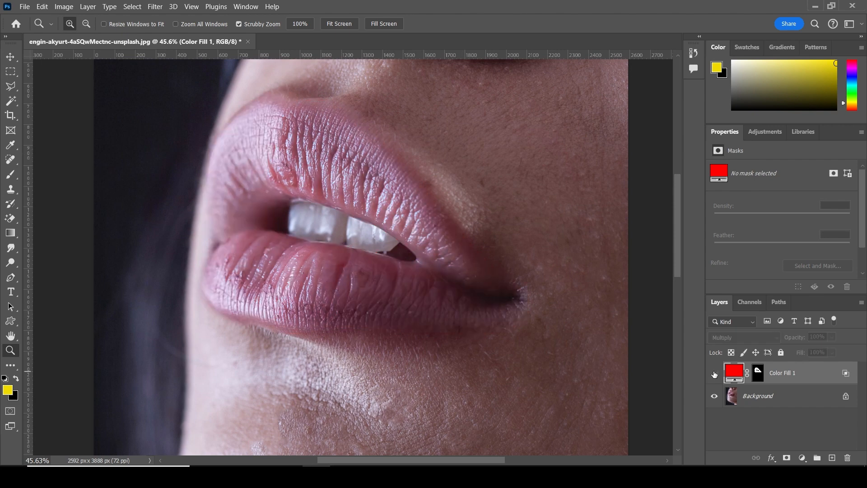
{"action": "left_click", "coordinate": [714, 373]}
{"action": "left_click", "coordinate": [715, 373]}
{"action": "left_click", "coordinate": [714, 373]}
{"action": "right_click", "coordinate": [429, 268]}
{"action": "left_click", "coordinate": [441, 274]}
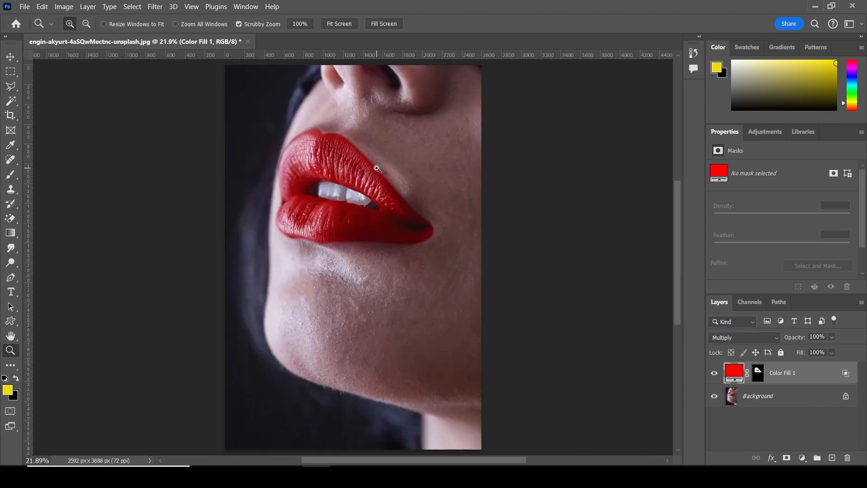
{"action": "left_click_drag", "start_coordinate": [378, 169], "coordinate": [416, 200]}
{"action": "scroll", "coordinate": [438, 220], "scroll_direction": "up", "scroll_amount": 2}
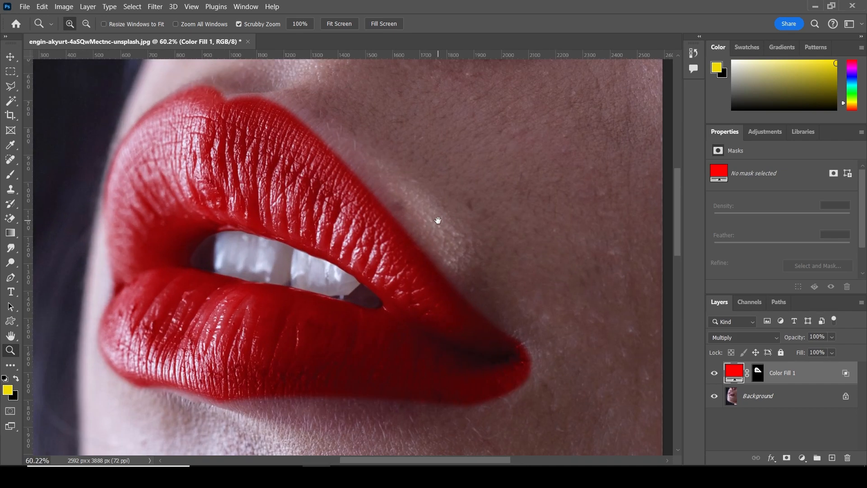
{"action": "left_click_drag", "start_coordinate": [443, 243], "coordinate": [335, 220]}
Add a Hue/Saturation adjustment layer above the red fill and replace its mask with a copy of the Color Fill 1 mask.
{"action": "left_click", "coordinate": [802, 457]}
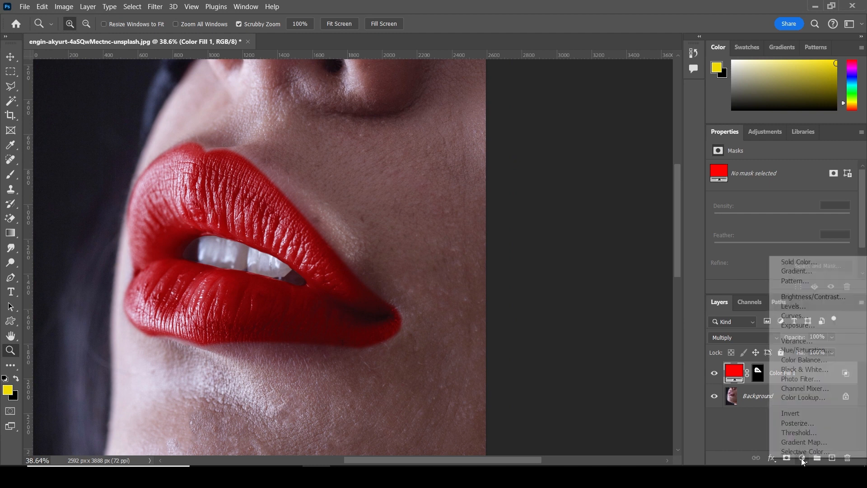
{"action": "left_click", "coordinate": [810, 351]}
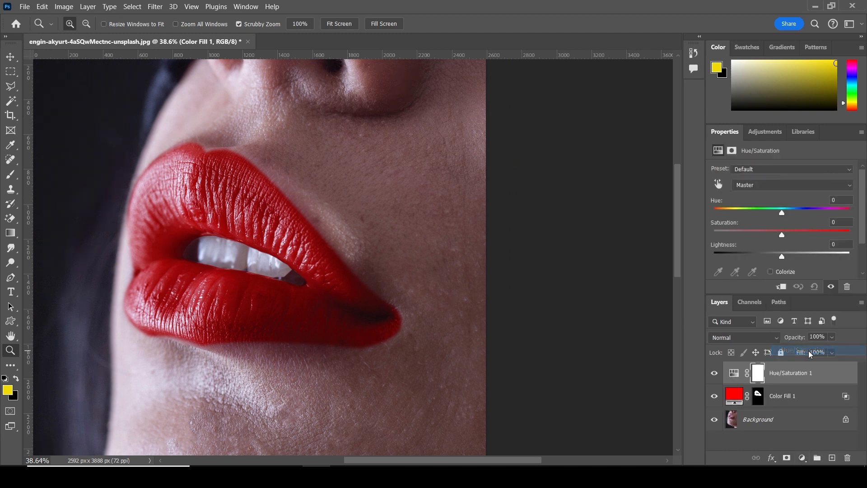
{"action": "left_click", "coordinate": [759, 396]}
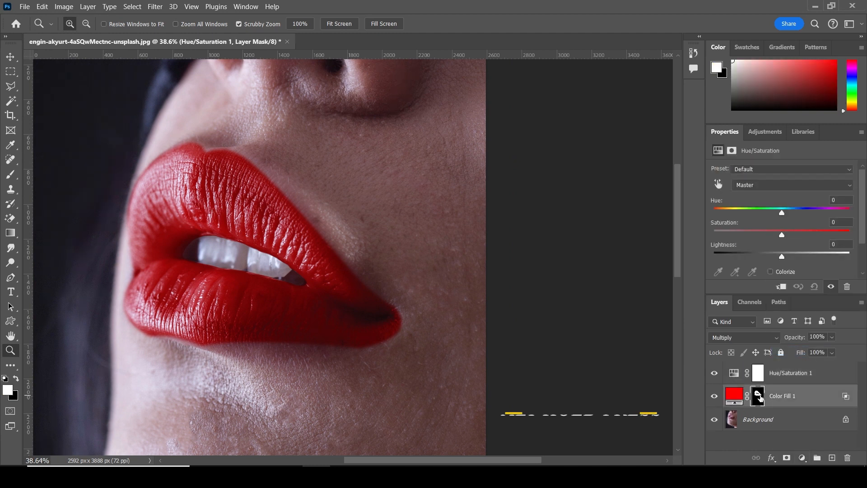
{"action": "left_click_drag", "start_coordinate": [762, 398], "coordinate": [760, 376]}
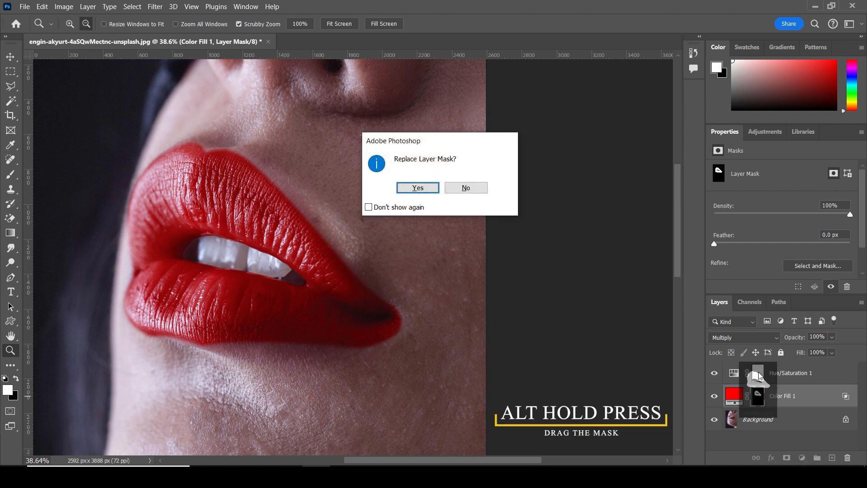
{"action": "left_click", "coordinate": [417, 188]}
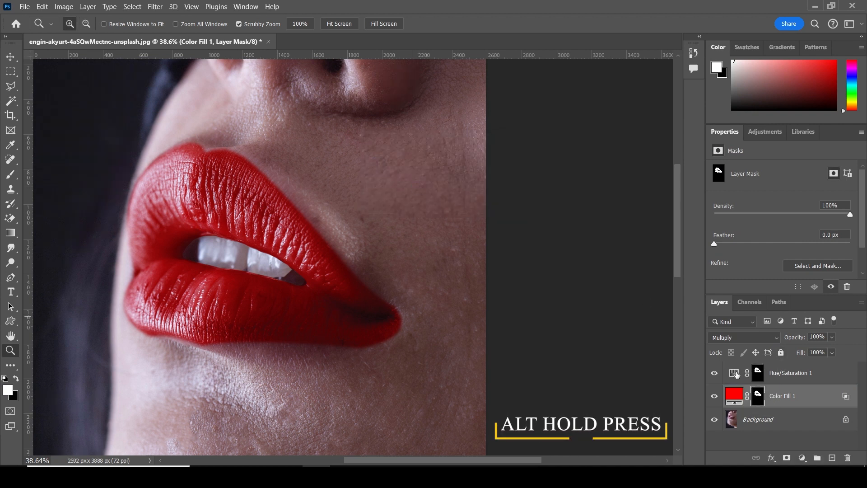
Try alternative lip colours on the Hue/Saturation layer, such as magenta with Hue -42 and Saturation +28, and view the whole portrait.
{"action": "left_click", "coordinate": [737, 375]}
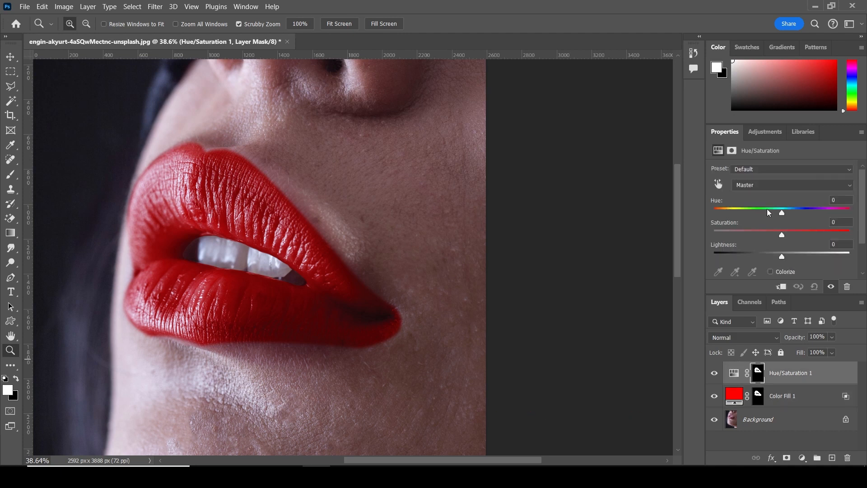
{"action": "left_click_drag", "start_coordinate": [783, 213], "coordinate": [803, 234]}
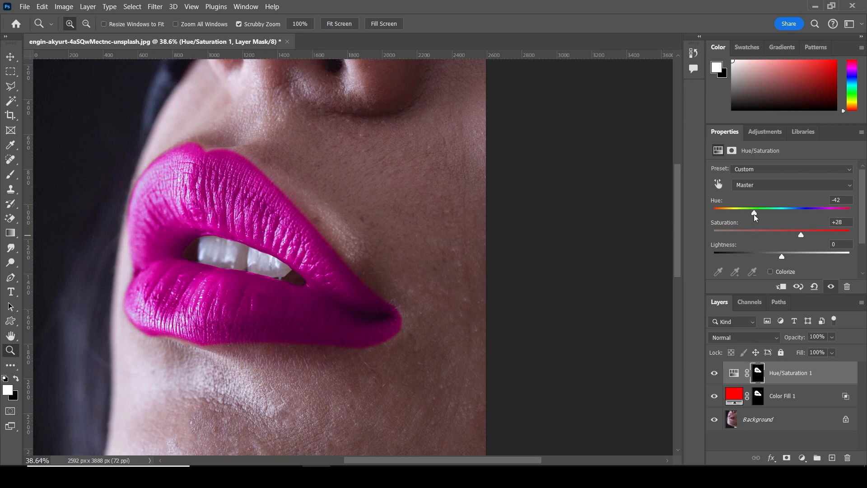
{"action": "left_click_drag", "start_coordinate": [754, 213], "coordinate": [708, 218]}
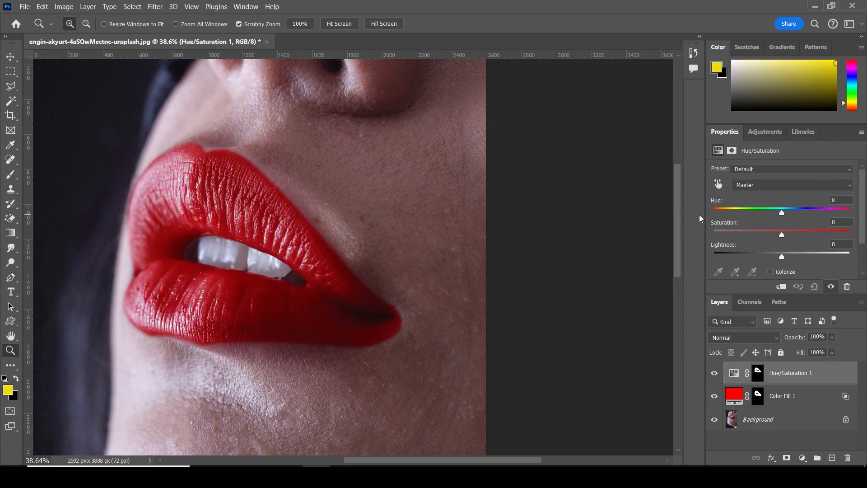
{"action": "right_click", "coordinate": [360, 220]}
{"action": "left_click", "coordinate": [374, 226]}
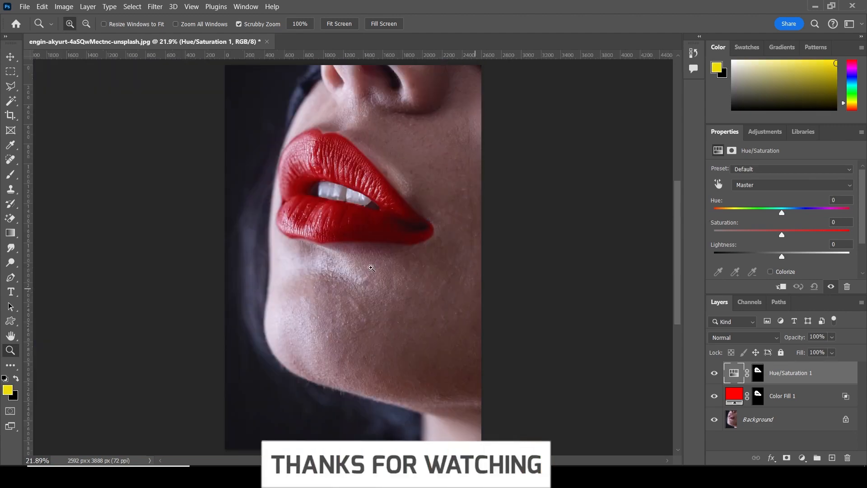